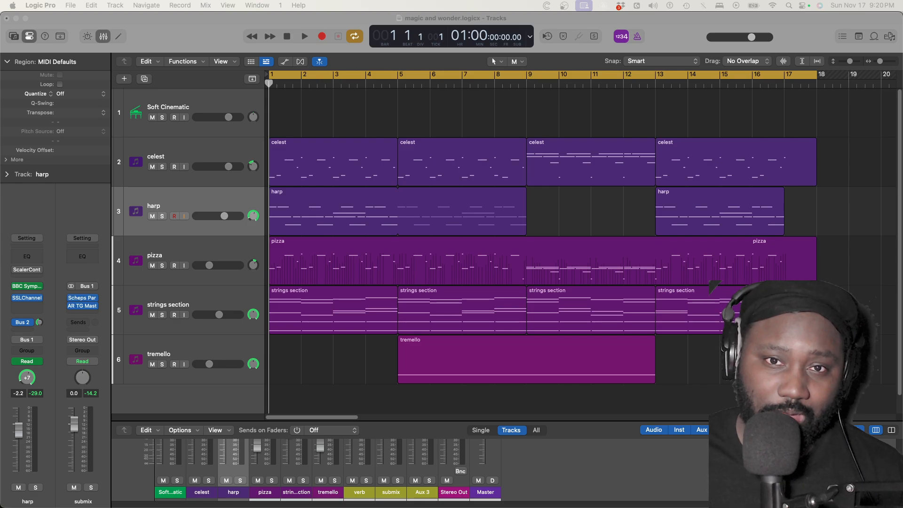
Play the whole arrangement from bar 1 and stop playback around bar 17.
left_click(304, 36)
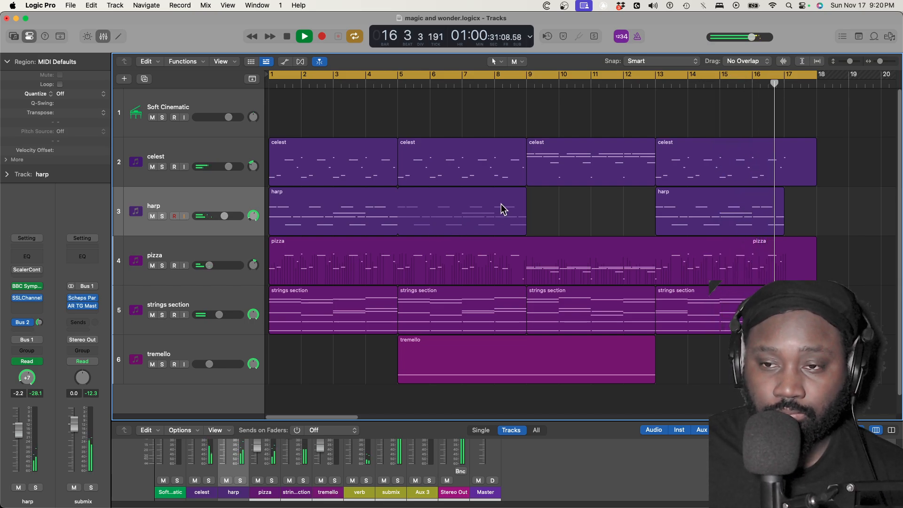
key("space")
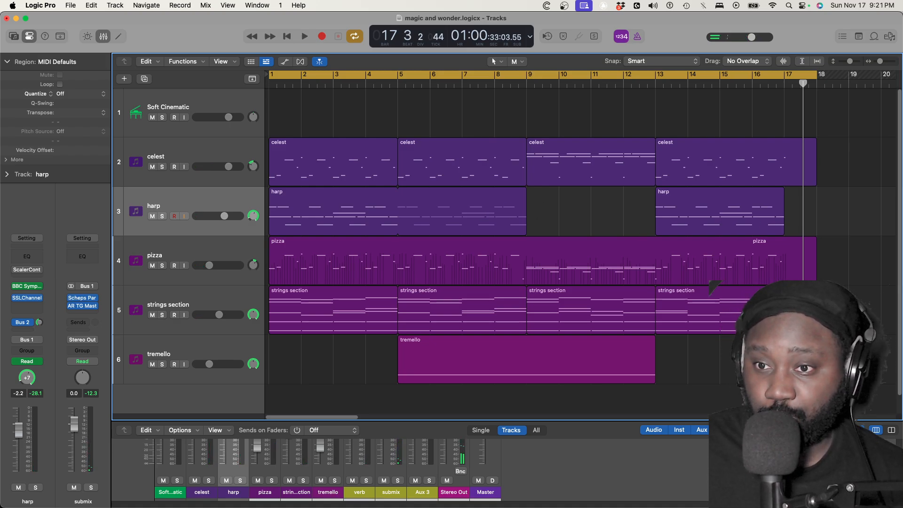
key("super+Tab")
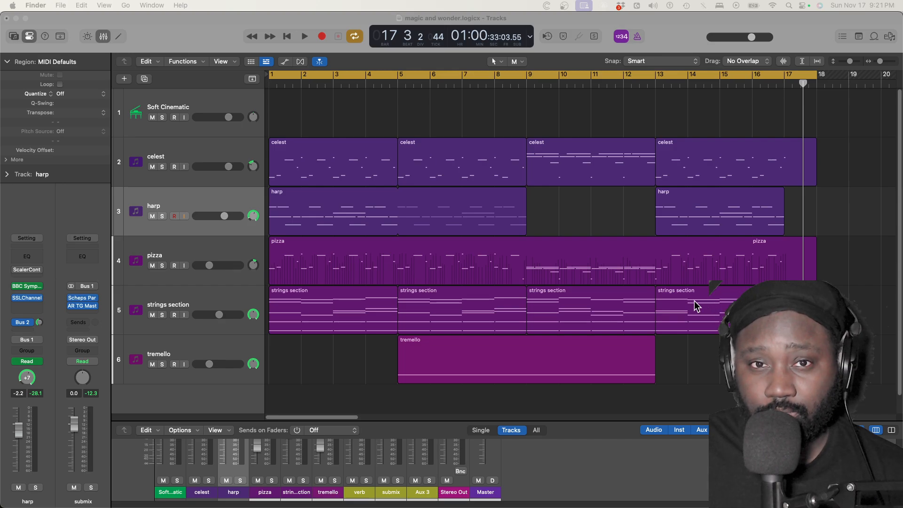
left_click(728, 397)
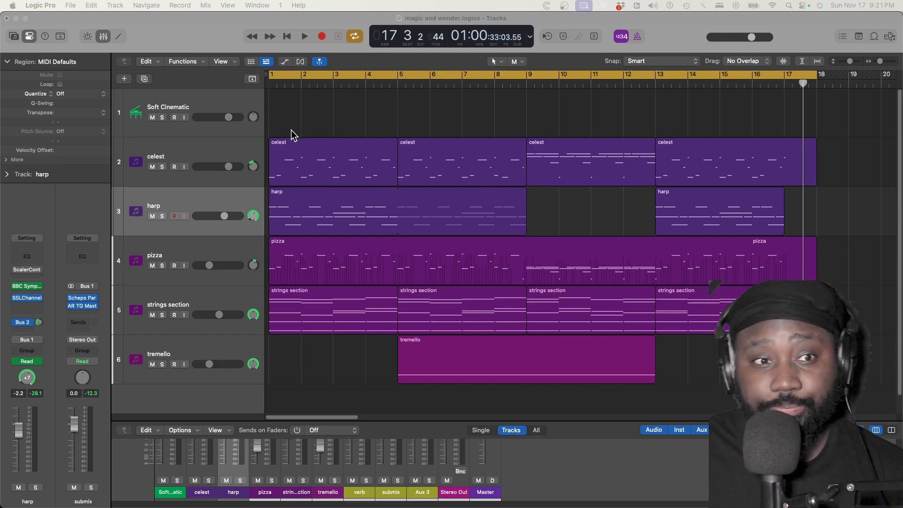
Solo the celest track and open its BBC Symphony Orchestra instrument to view the reverb control.
left_click(232, 143)
left_click(232, 143)
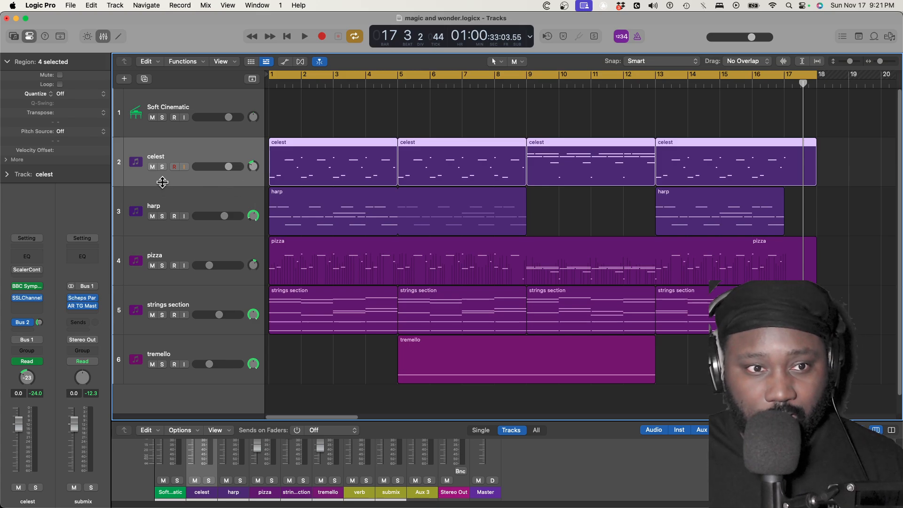
left_click(163, 167)
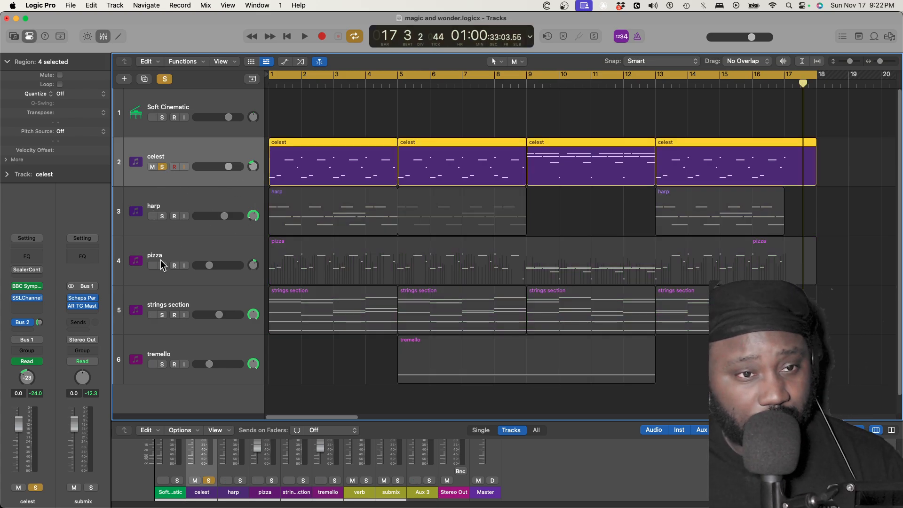
left_click(28, 287)
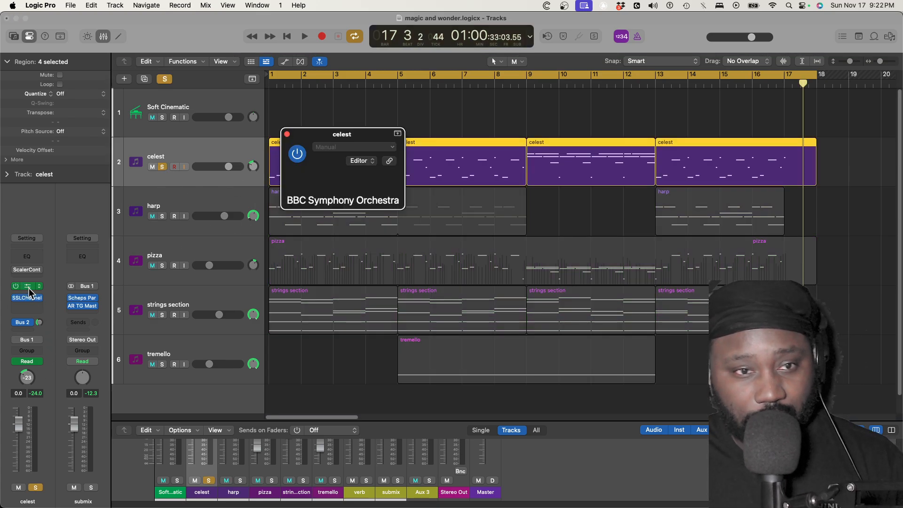
left_click_drag(558, 133, 518, 17)
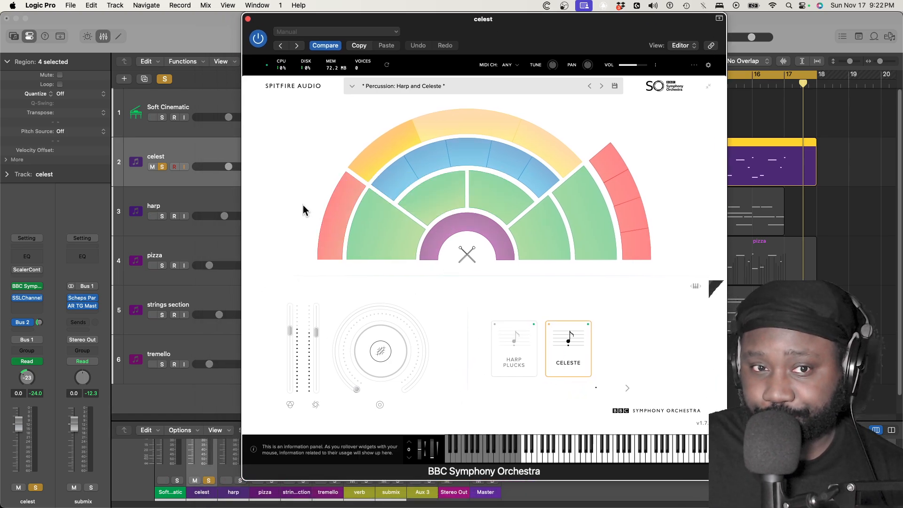
mouse_move(352, 388)
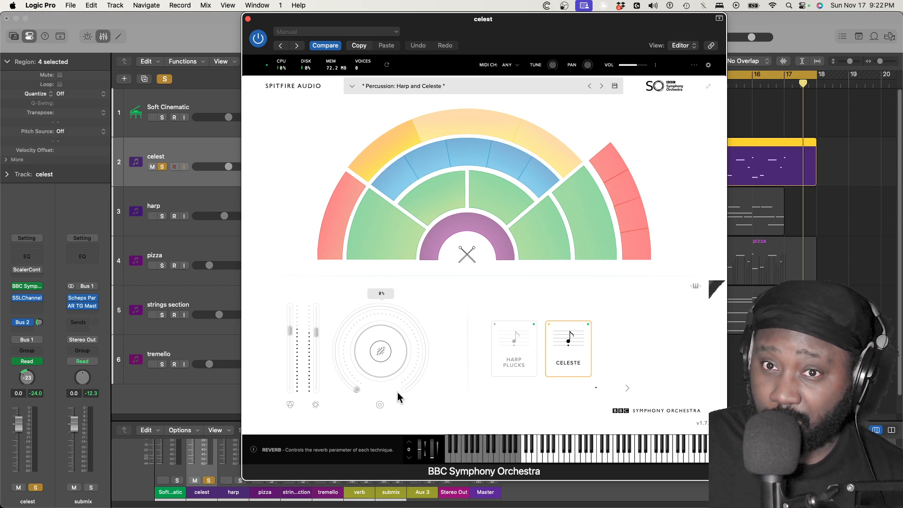
Solo the harp track too, and open the strings section's Originals Epic Strings instrument to view its microphone sliders.
left_click(161, 195)
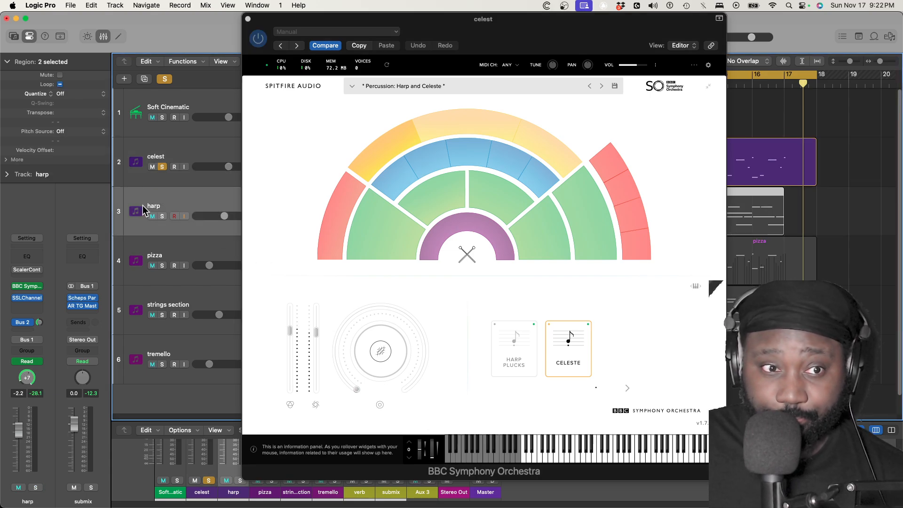
left_click(157, 254)
left_click(171, 291)
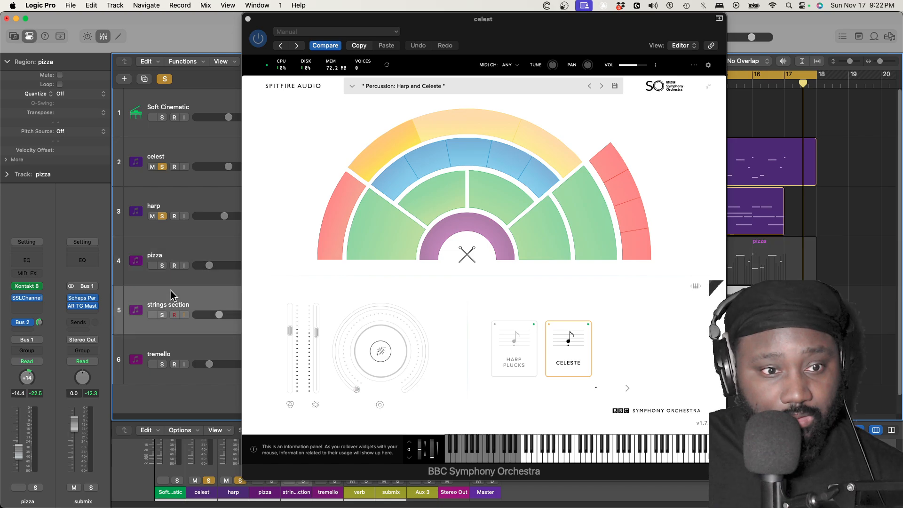
left_click(28, 286)
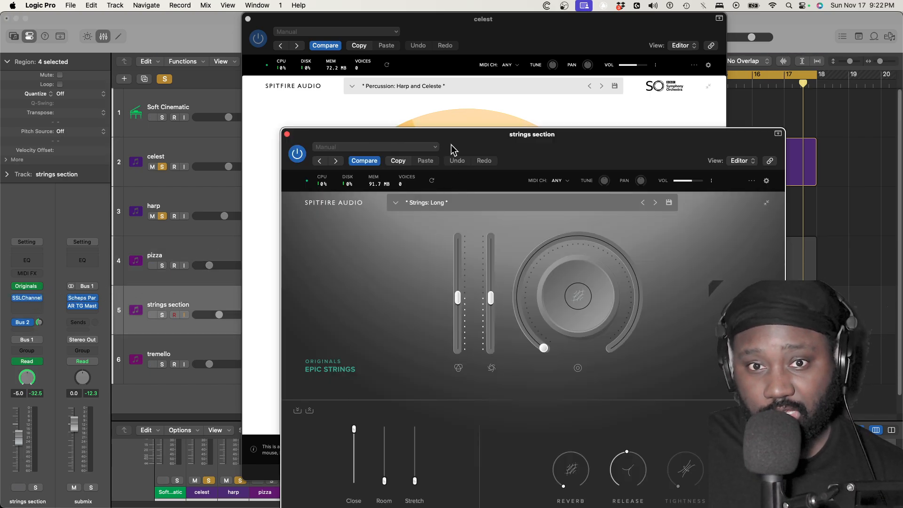
left_click_drag(451, 145, 455, 14)
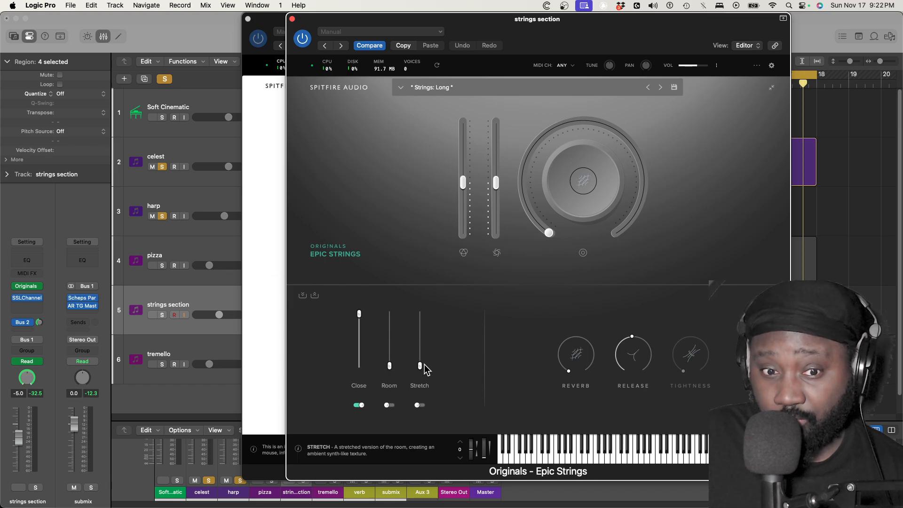
mouse_move(360, 319)
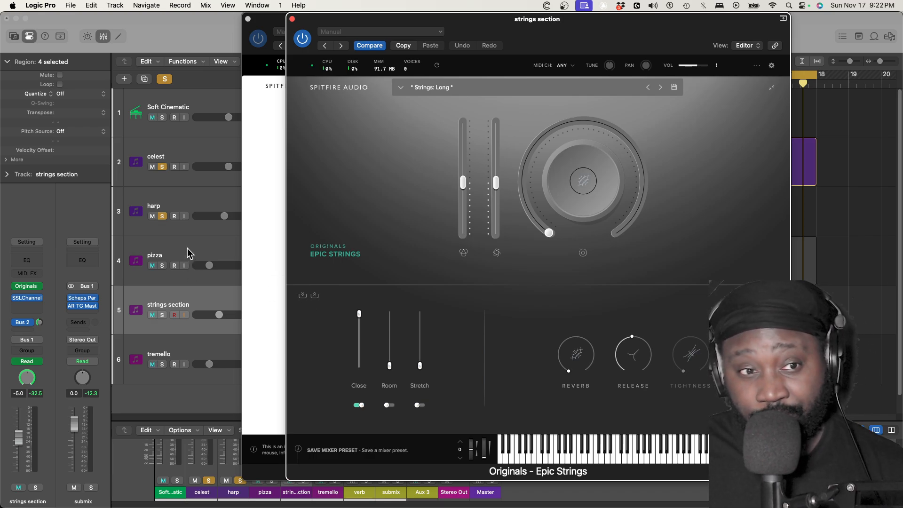
Switch the solo from harp and celest to the strings section, and close both open instrument windows.
left_click(162, 216)
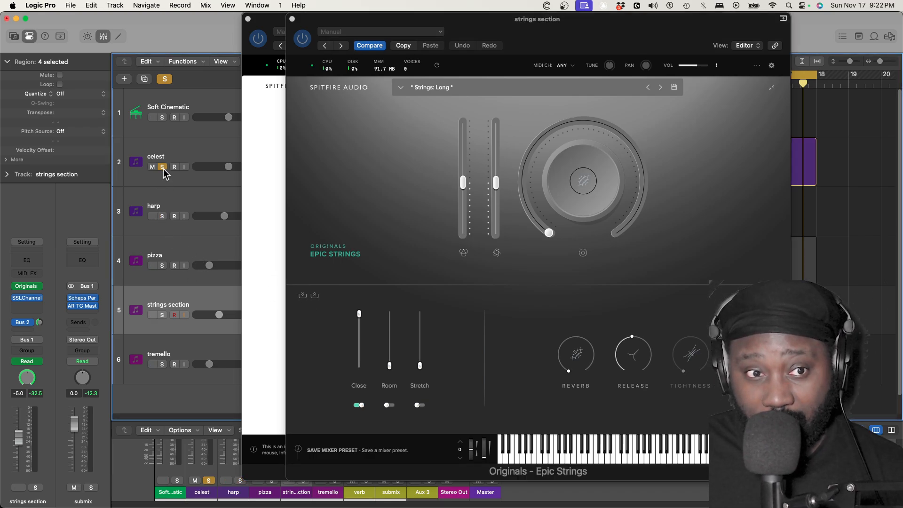
left_click(162, 167)
left_click(162, 316)
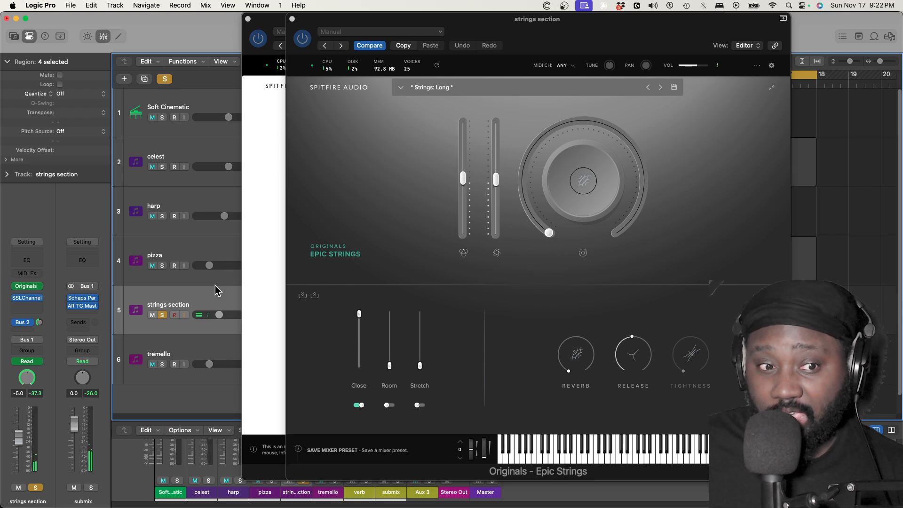
left_click(291, 19)
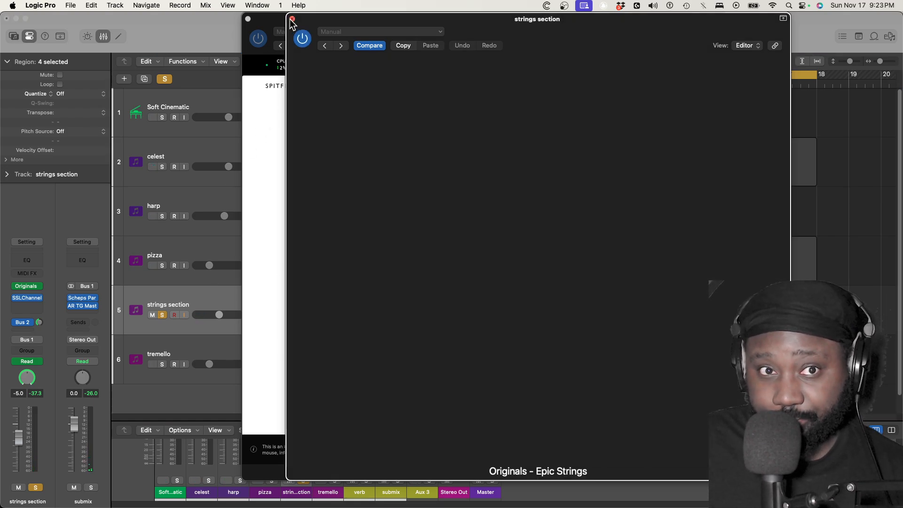
left_click(247, 19)
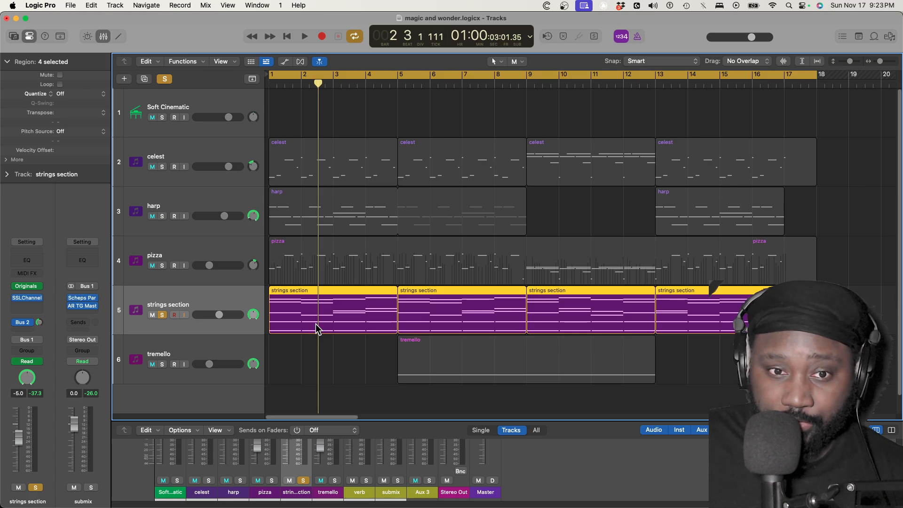
Open the pizza region in the Piano Roll and look through its notes and the available automation parameters.
left_click(193, 250)
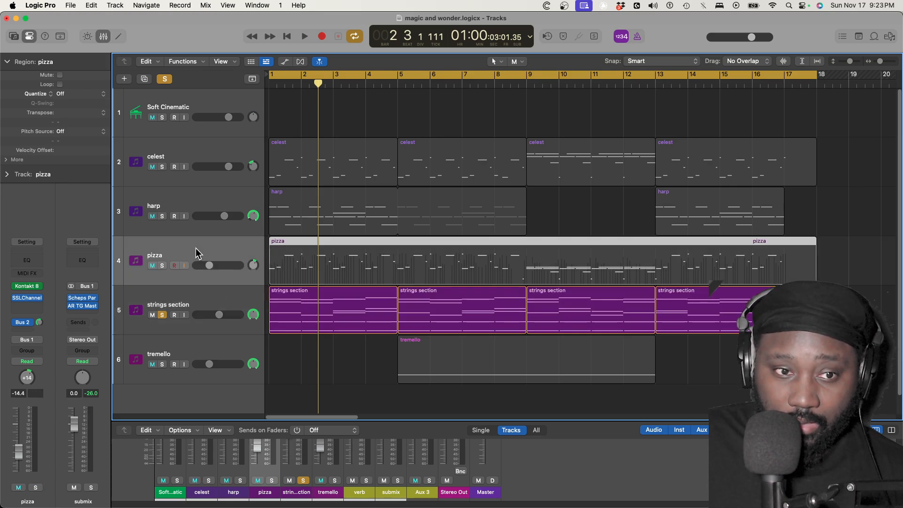
double_click(307, 271)
left_click(197, 386)
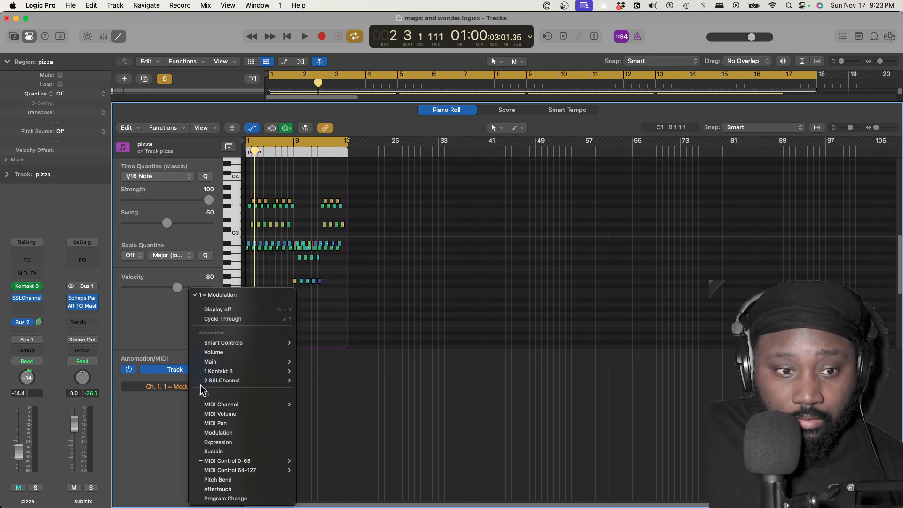
mouse_move(268, 376)
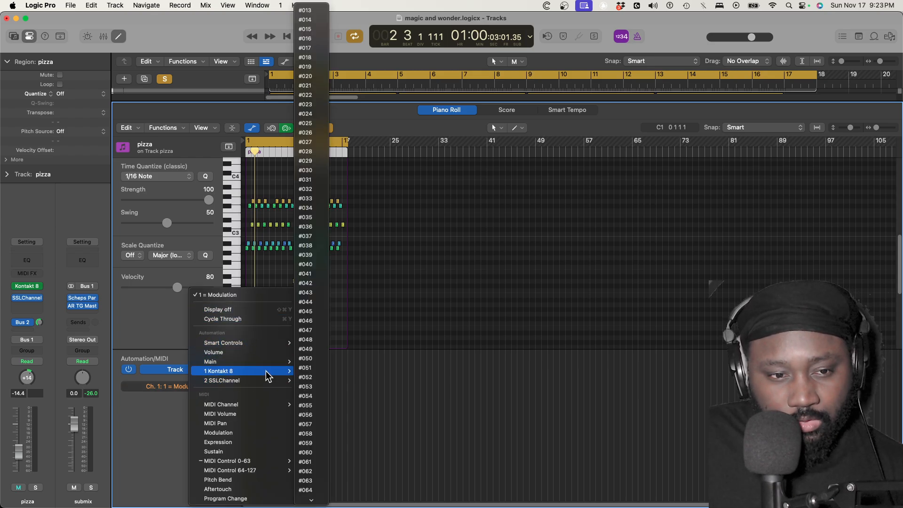
left_click(153, 411)
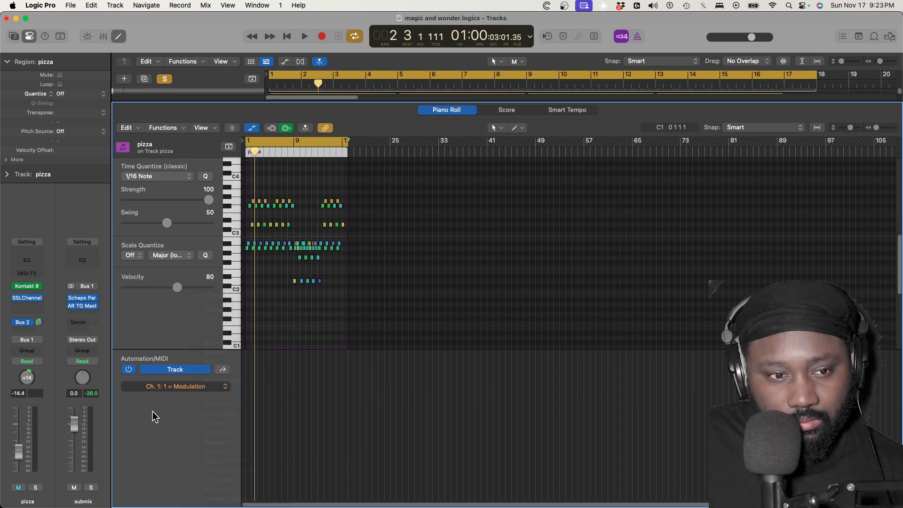
scroll(261, 425, "up", 10)
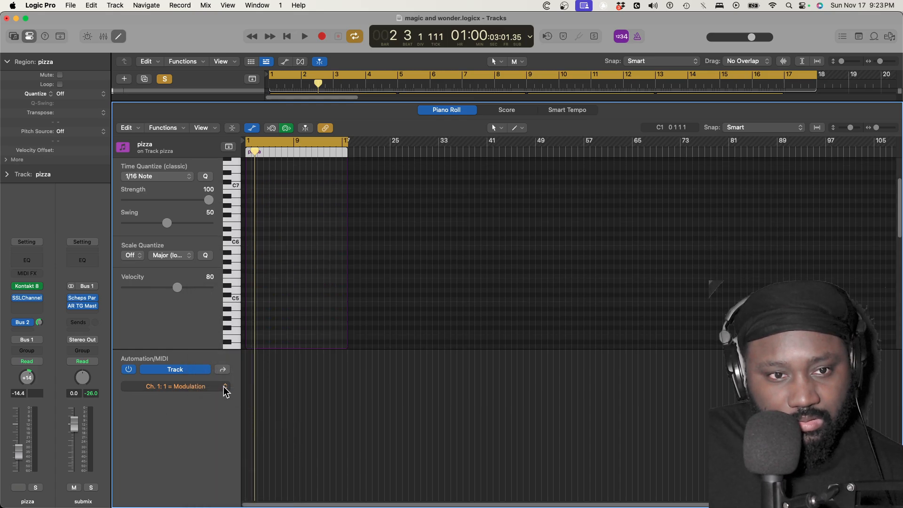
scroll(277, 306, "down", 10)
scroll(265, 328, "up", 15)
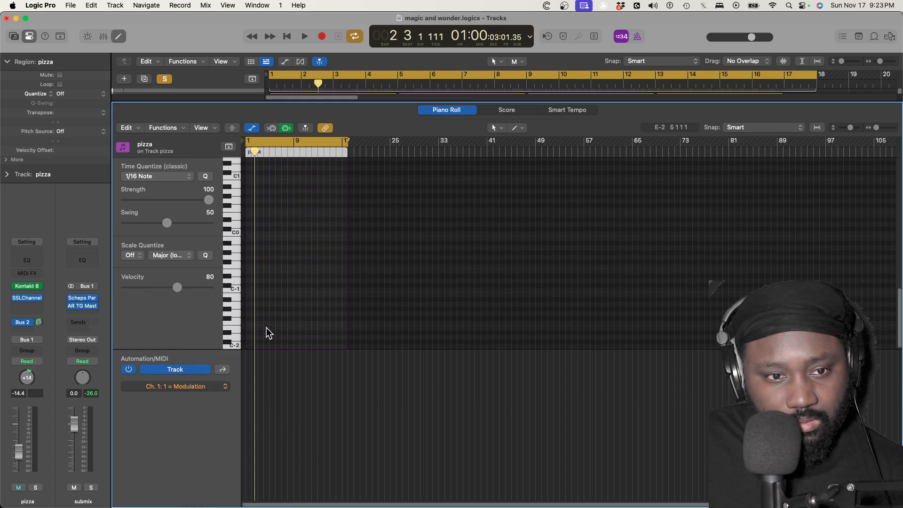
Set the pizza region's automation lane to Expression, and bring back the mixer in place of the Piano Roll.
left_click(219, 387)
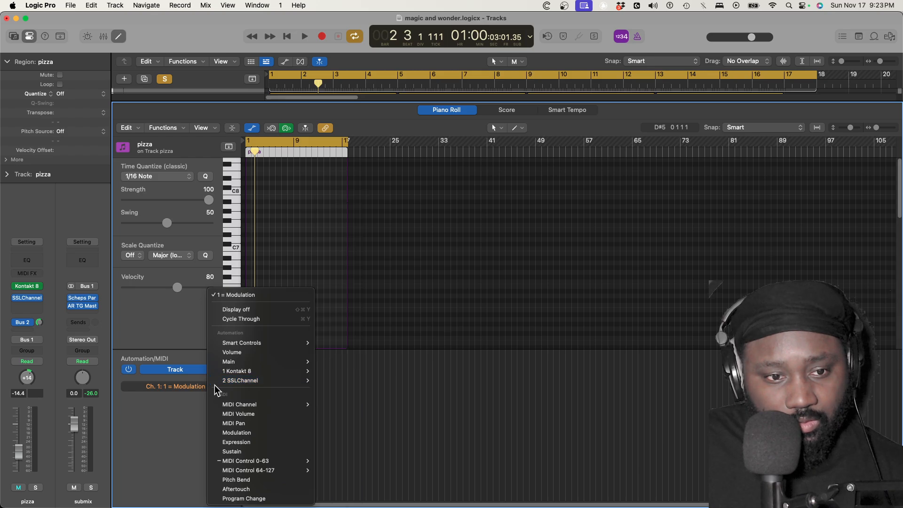
left_click(292, 447)
left_click(211, 388)
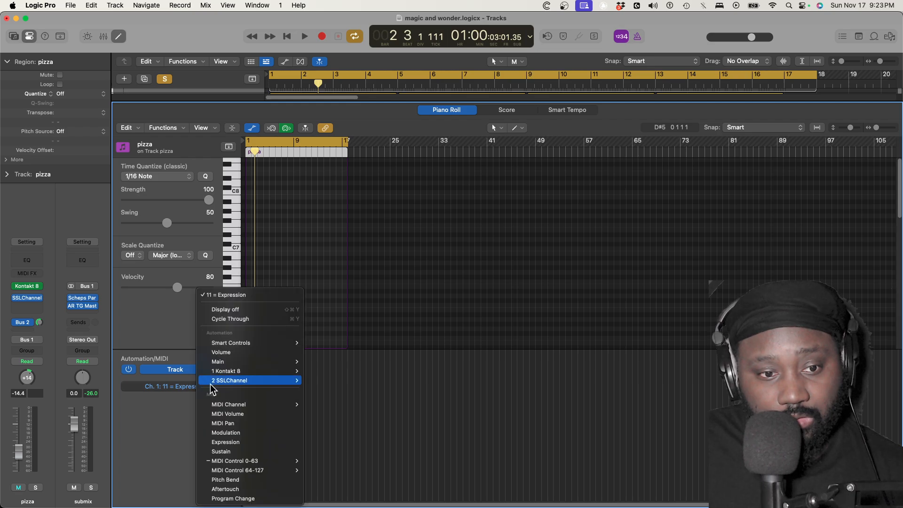
left_click(200, 394)
left_click(198, 391)
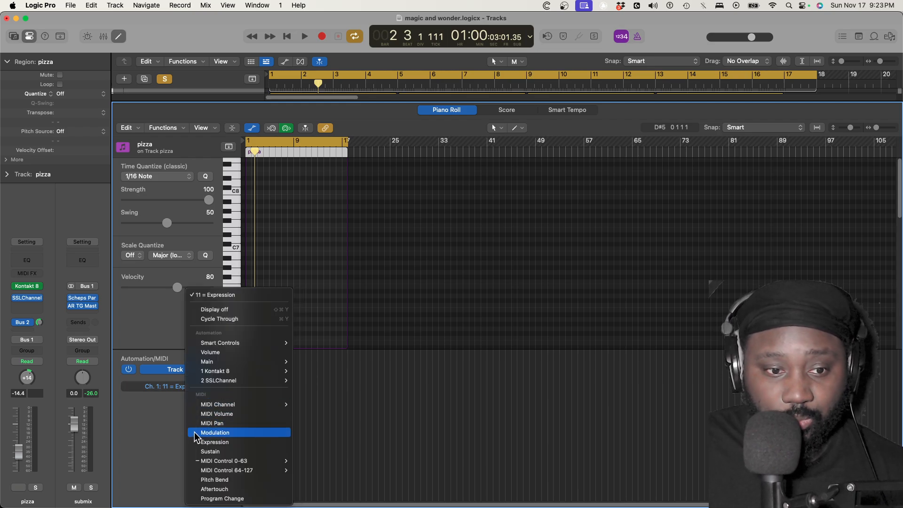
left_click(170, 450)
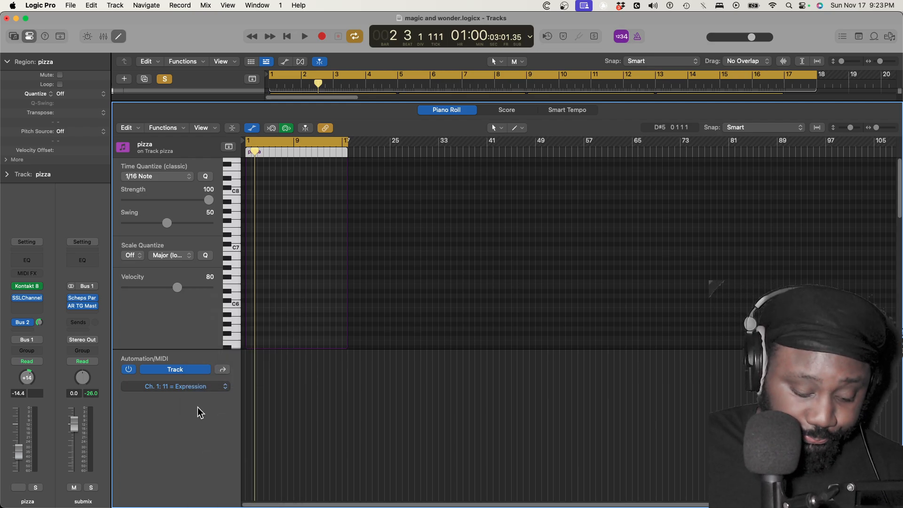
key("x")
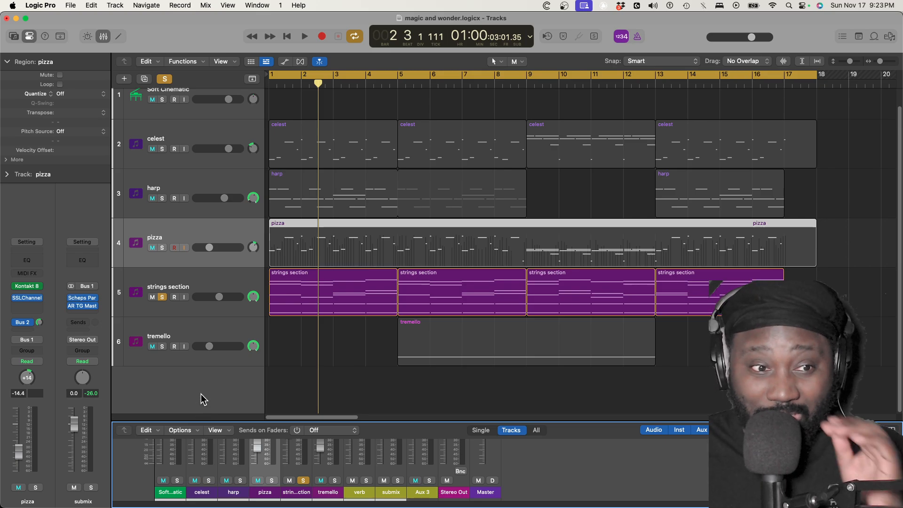
Solo the pizza track and open its Kontakt 8 Mallet Flux instrument to view the FX page.
left_click(161, 247)
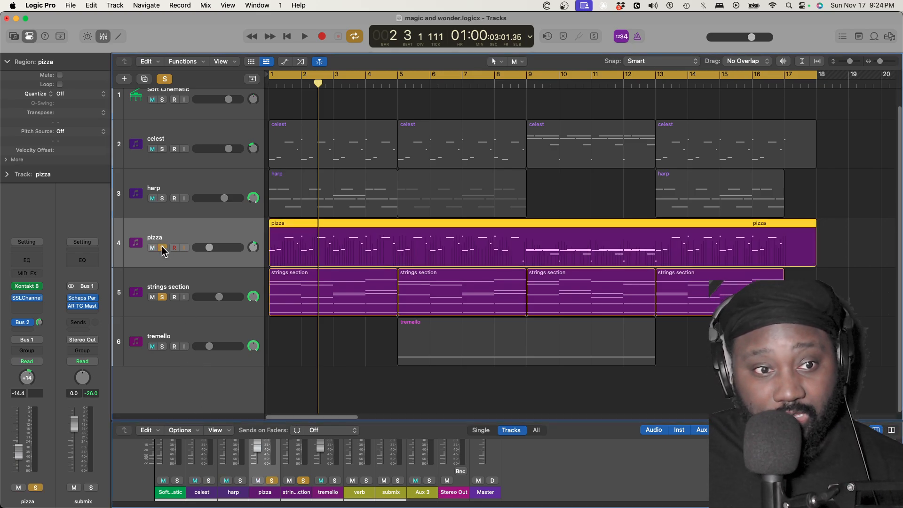
left_click(30, 287)
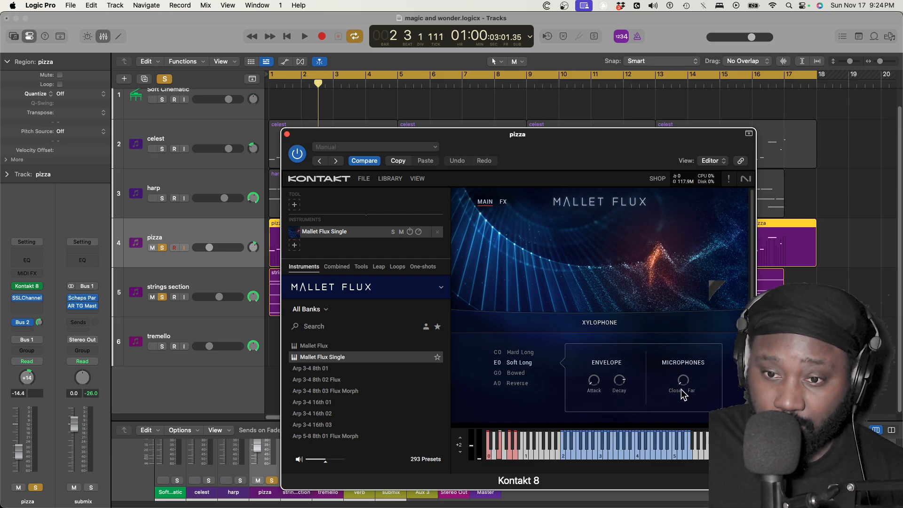
left_click(504, 203)
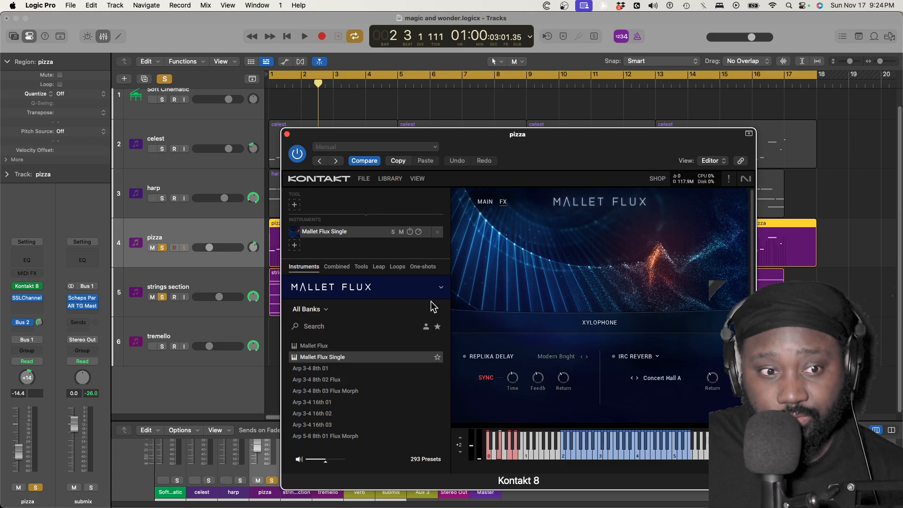
Reopen the Originals Epic Strings instrument on the strings section track and move its window slightly.
left_click(187, 289)
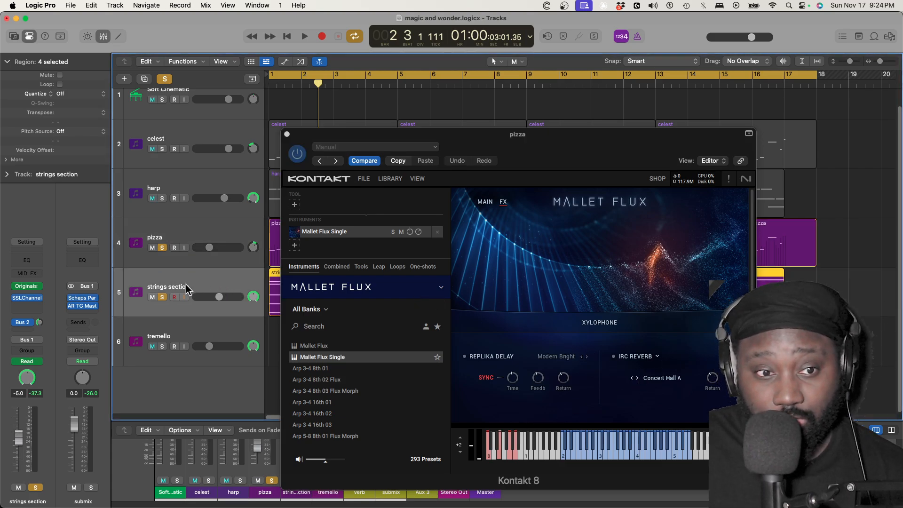
left_click(29, 286)
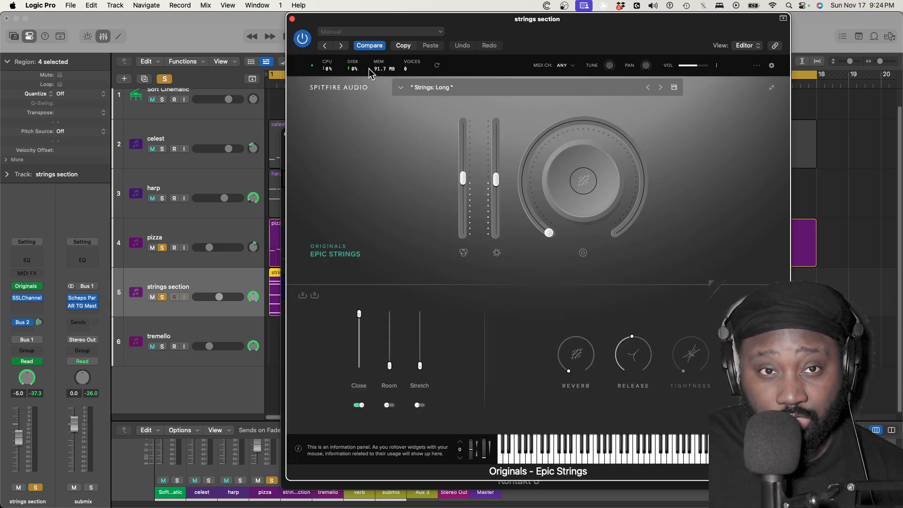
mouse_move(385, 21)
left_mouse_down()
mouse_move(653, 59)
mouse_move(593, 43)
mouse_move(383, 29)
left_mouse_up()
Select and solo the tremello track, and open its Kontakt 8 Session Strings Pro 2 instrument to view it.
left_click(196, 326)
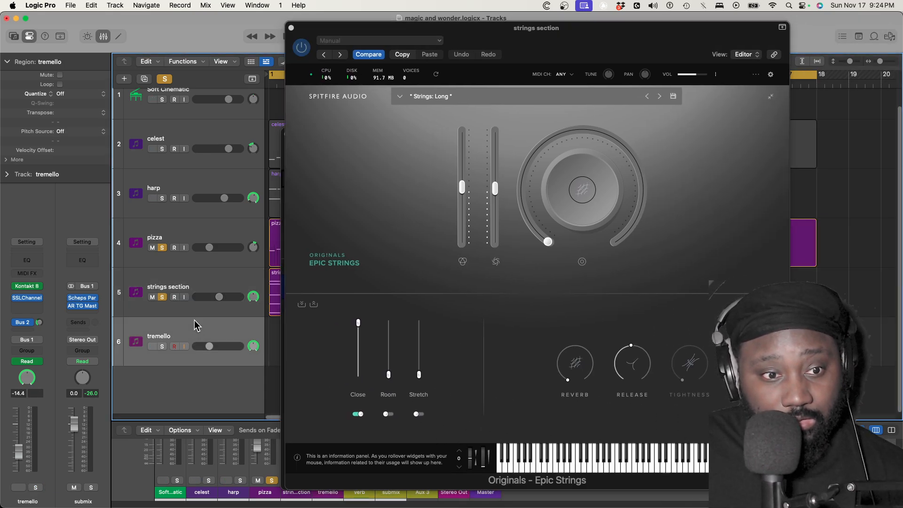
left_click(161, 346)
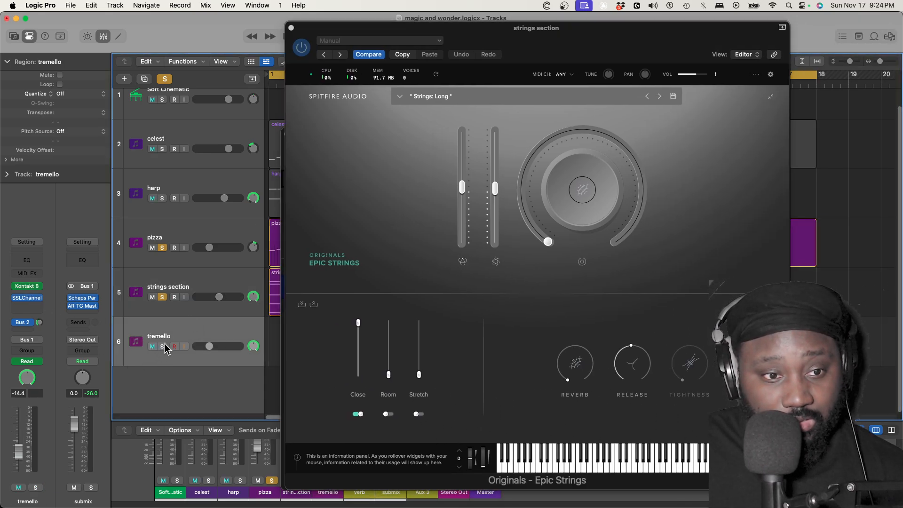
left_click(26, 287)
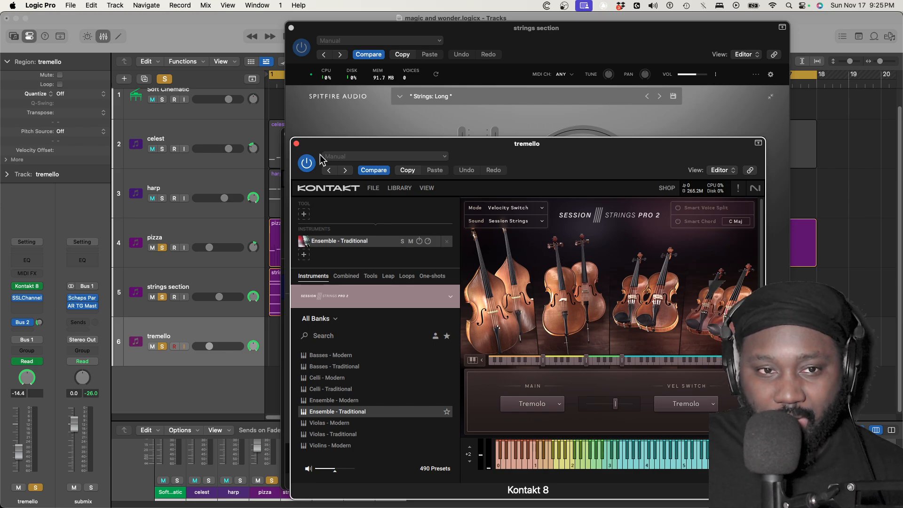
Close the tremello, strings section and pizza instrument windows, and enlarge the mixer to show the full channel strips.
left_click(296, 143)
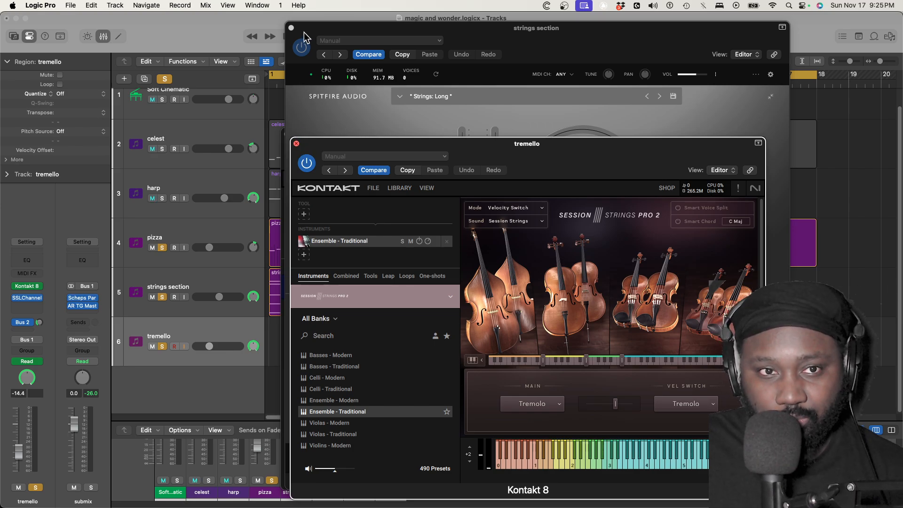
left_click(291, 29)
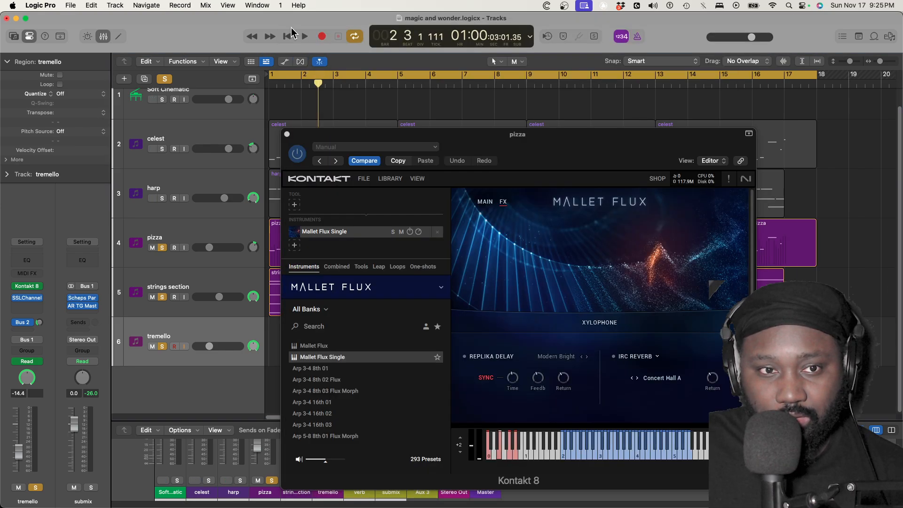
left_click(287, 134)
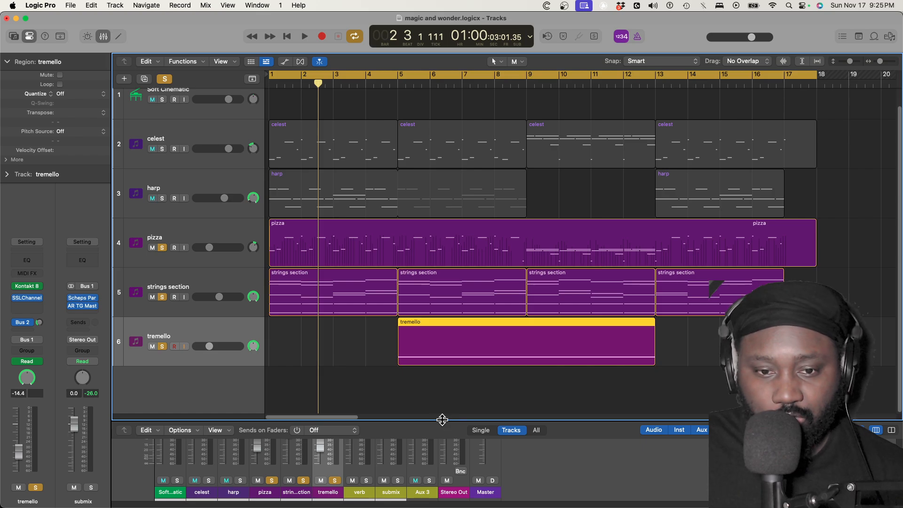
left_click_drag(443, 421, 491, 155)
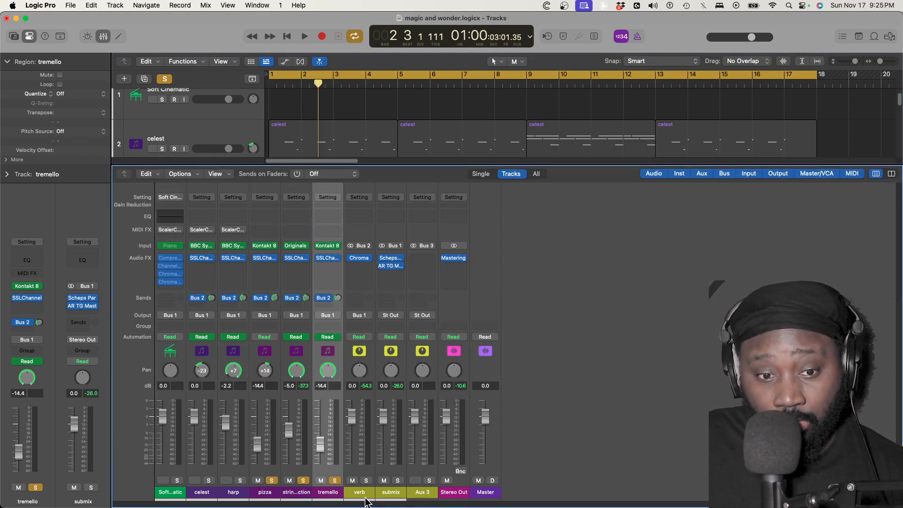
Open the ChromaVerb plug-in on the verb channel to examine its reverb settings, and close it.
left_click(361, 491)
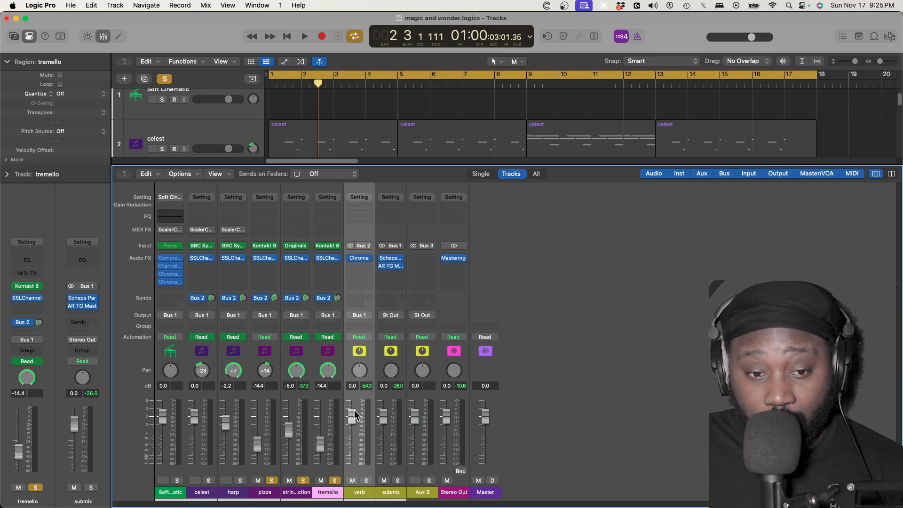
right_click(360, 258)
left_click(361, 259)
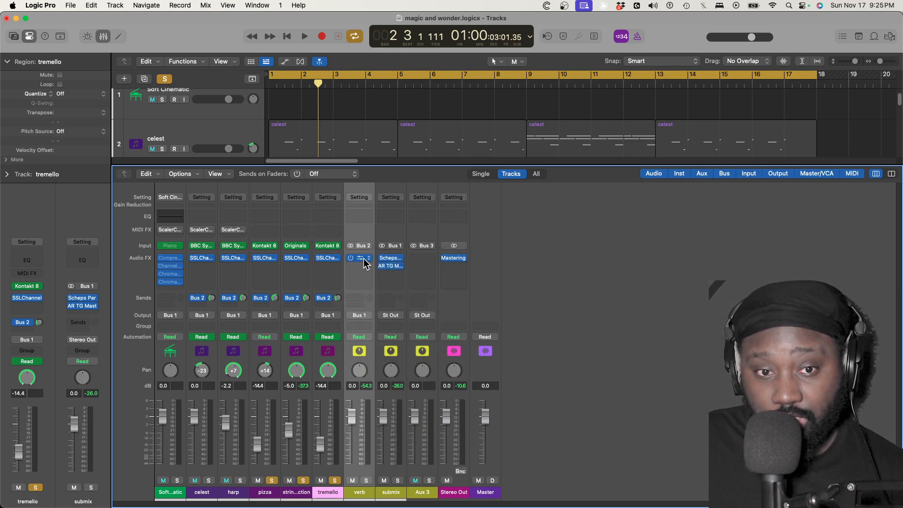
left_click(363, 259)
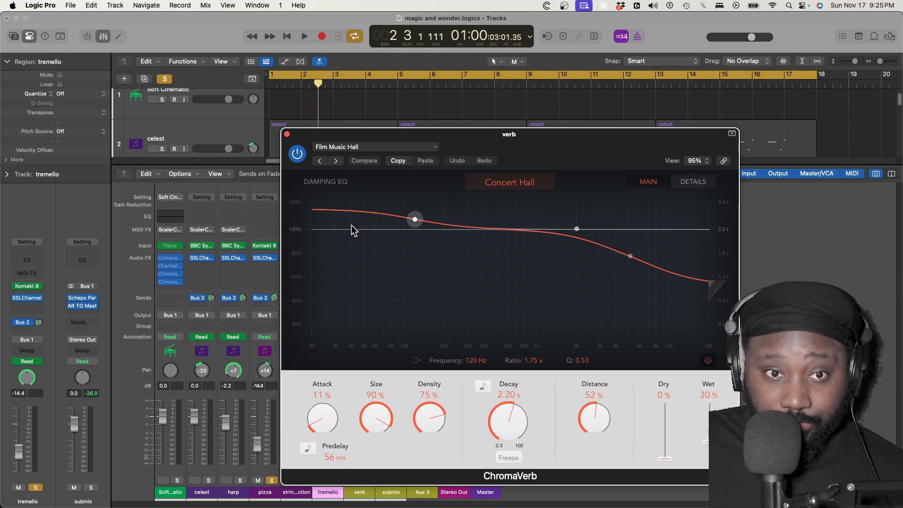
left_click(287, 134)
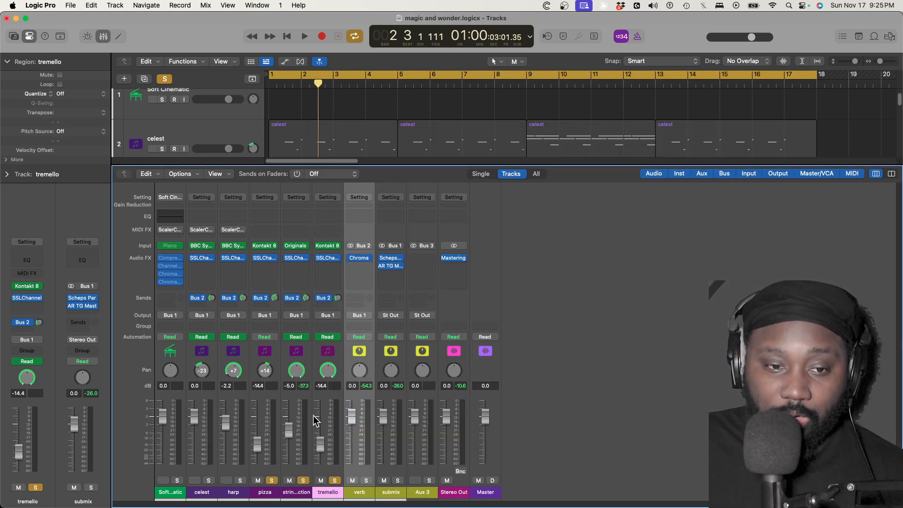
Turn off solo on the tremello, pizza and strings section channels.
left_click(336, 479)
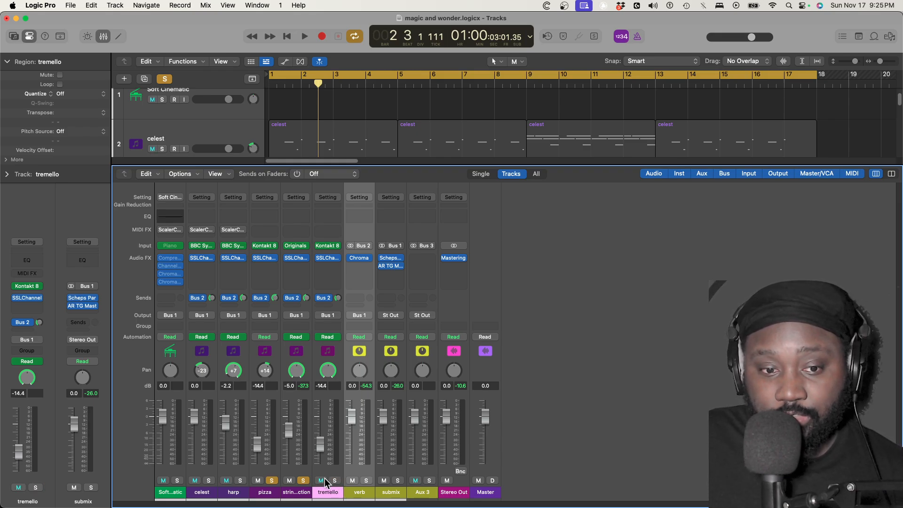
left_click(275, 481)
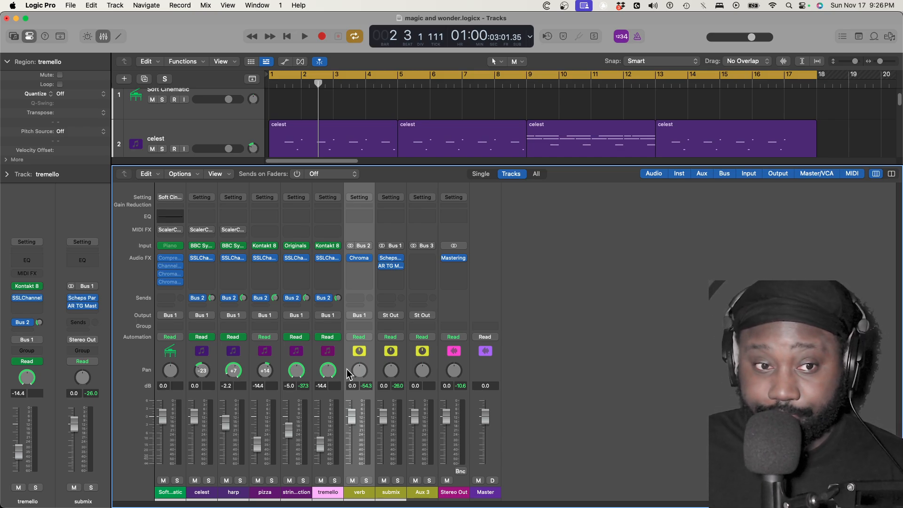
Open the harp channel's BBC Symphony Orchestra instrument and reposition its window to view the orchestra seating layout and reverb control.
left_click(234, 245)
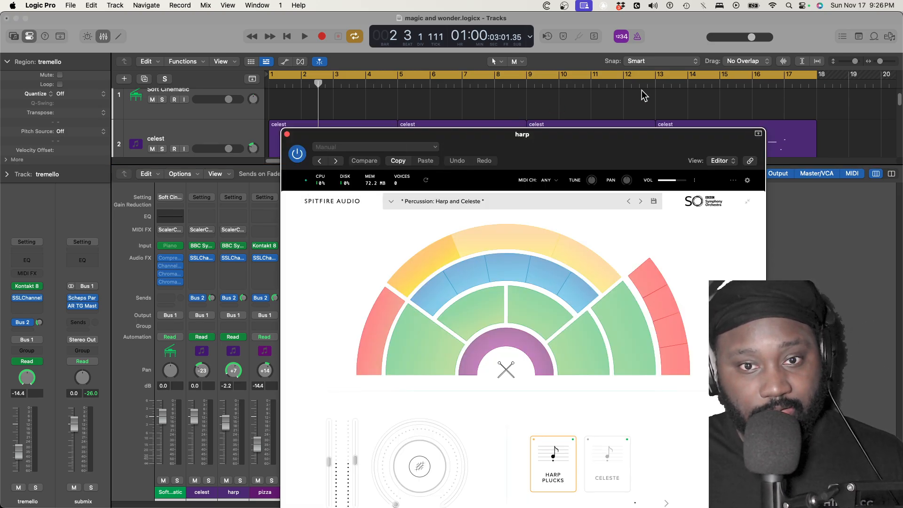
left_click_drag(605, 134, 551, 19)
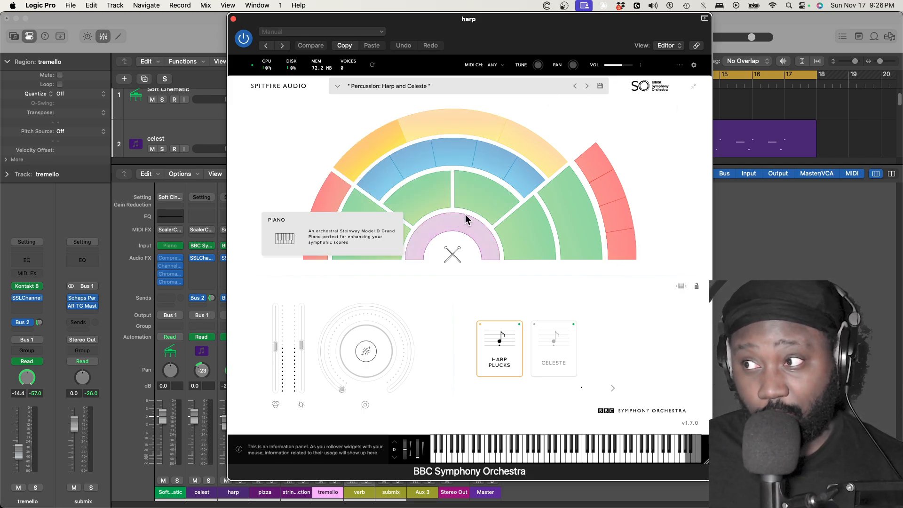
mouse_move(409, 299)
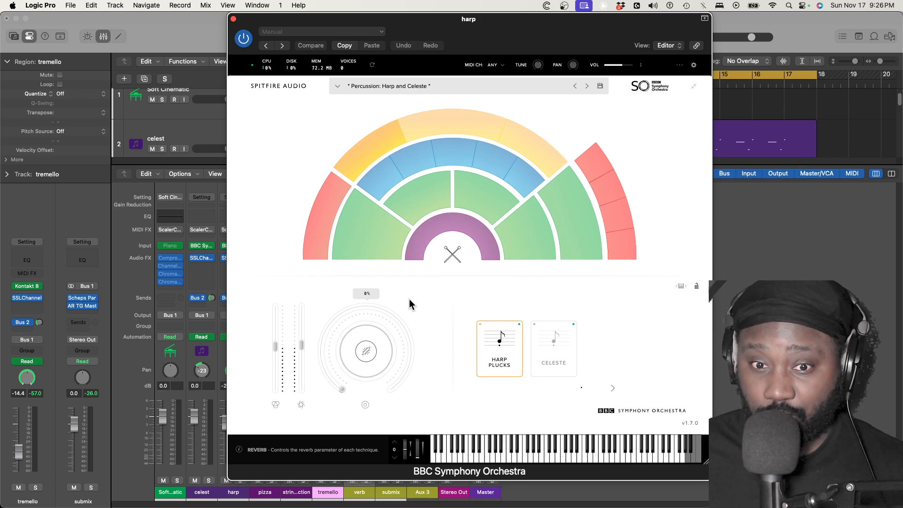
mouse_move(432, 224)
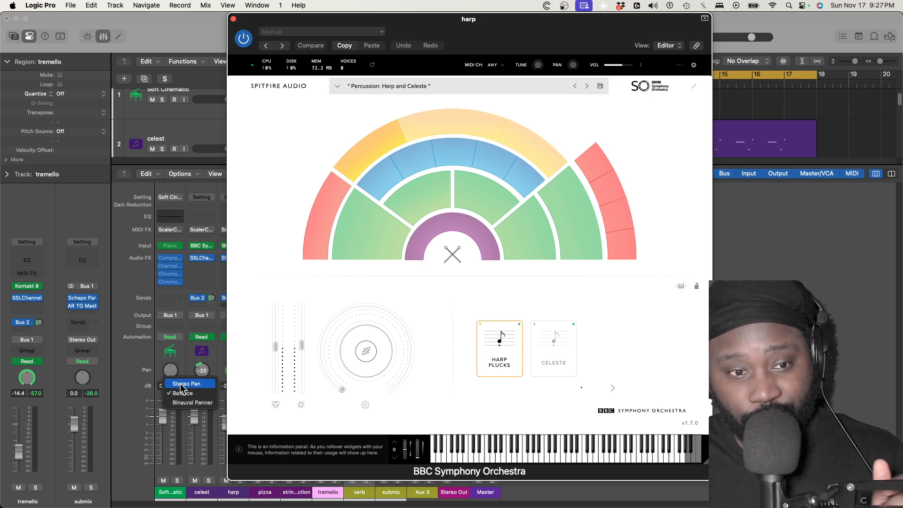
Pan the Soft Cinematic channel to -48 and vary the celest channel's send level to Bus 2.
left_click_drag(172, 370, 167, 409)
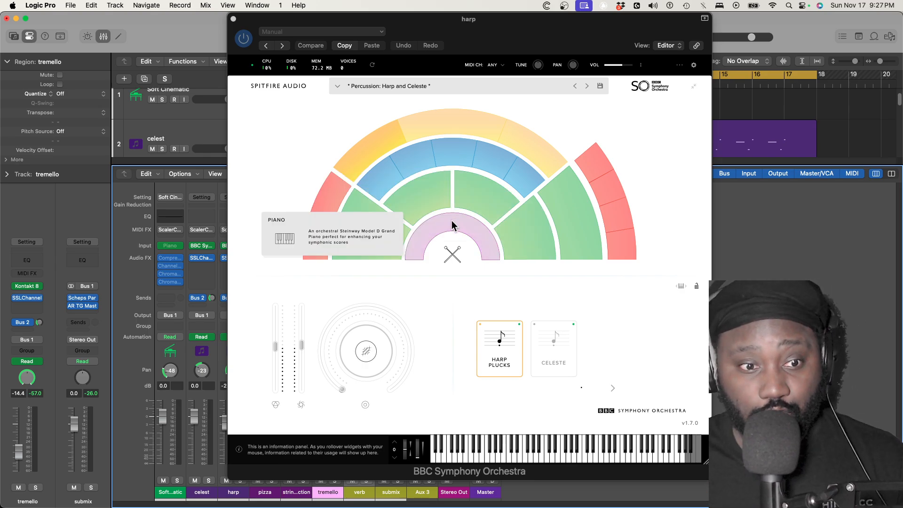
mouse_move(361, 231)
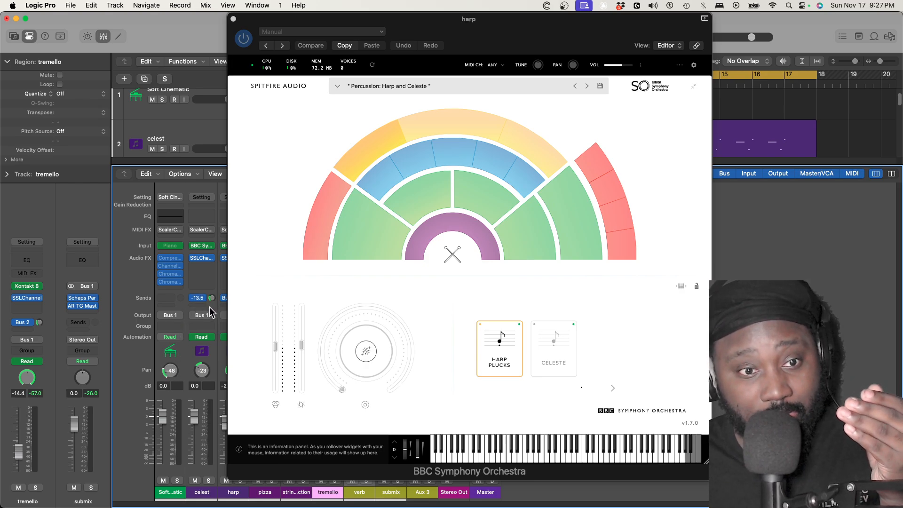
left_click_drag(210, 307, 210, 309)
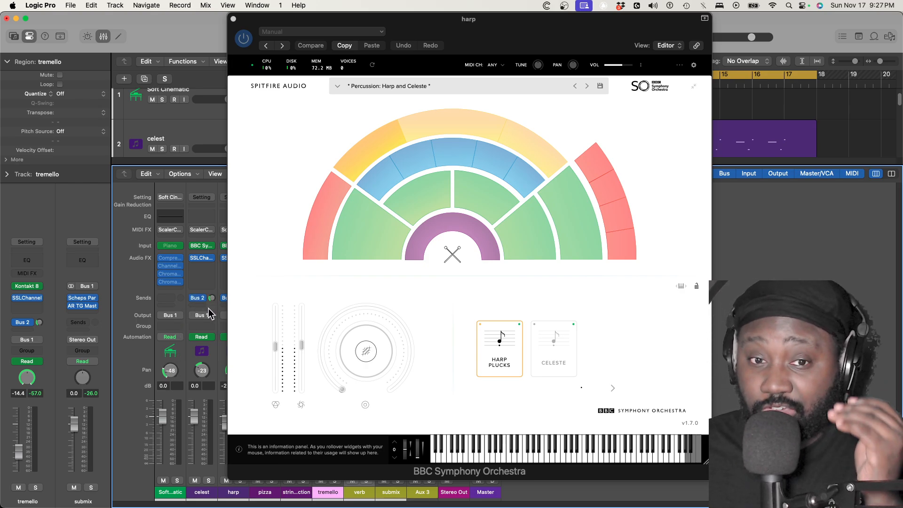
mouse_move(340, 193)
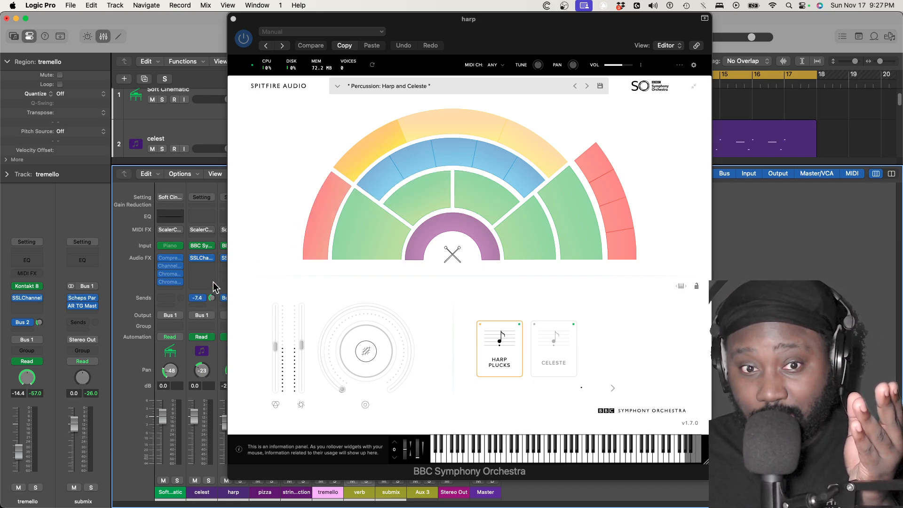
Close the harp's BBC Symphony Orchestra window and hide the mixer to show all six tracks.
mouse_move(316, 221)
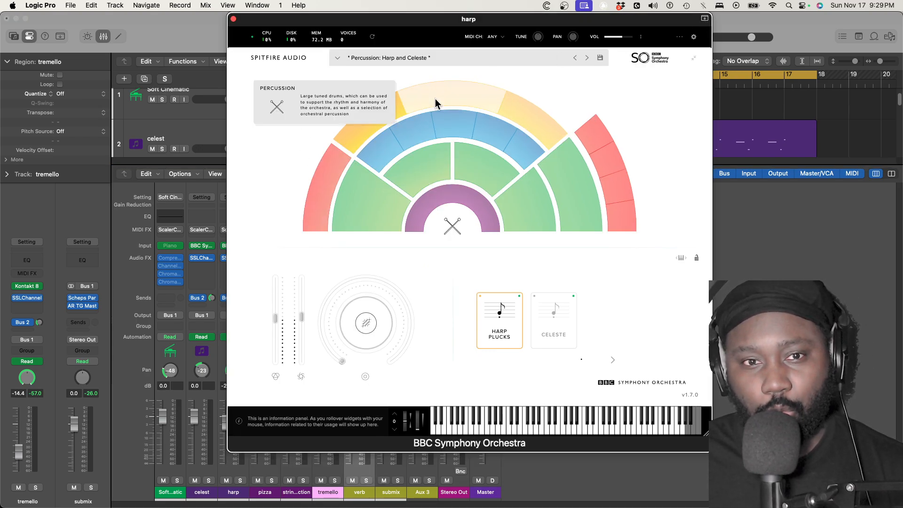
left_click(234, 19)
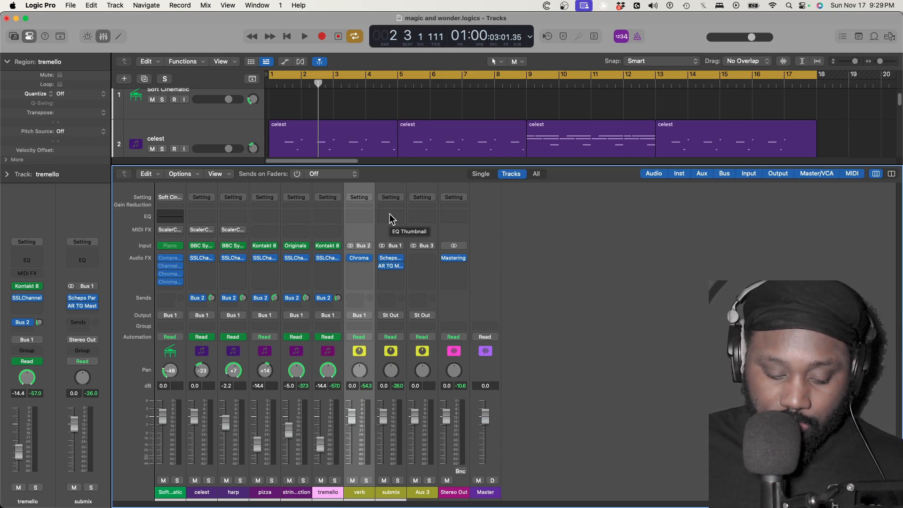
key("x")
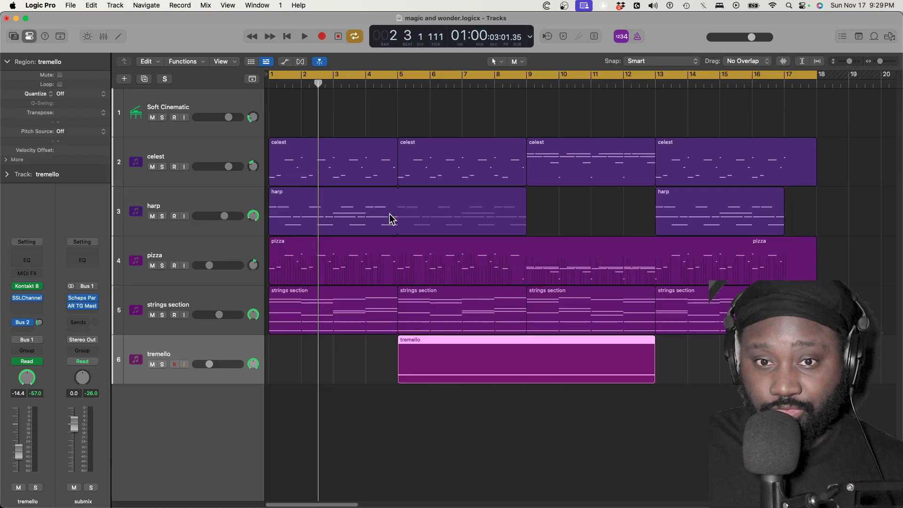